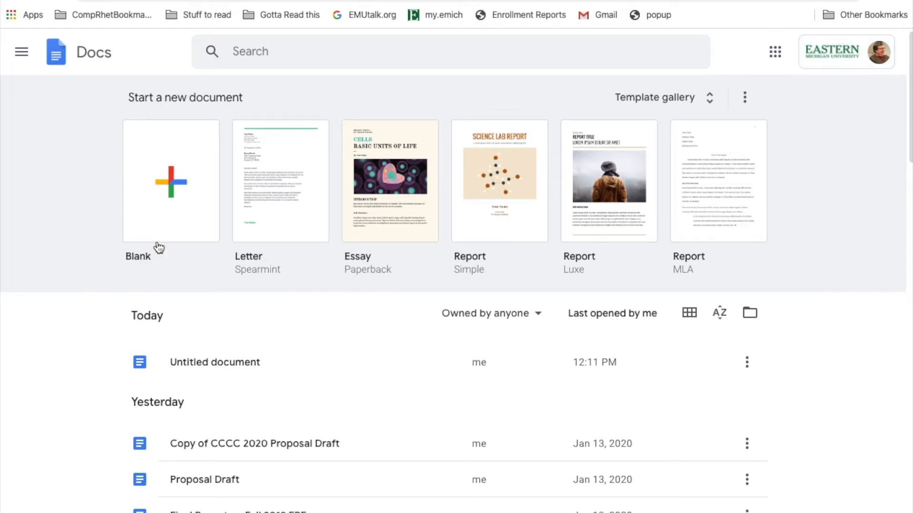
Create a blank document and name it "Demonstration Document".
{"action": "left_click", "coordinate": [167, 189]}
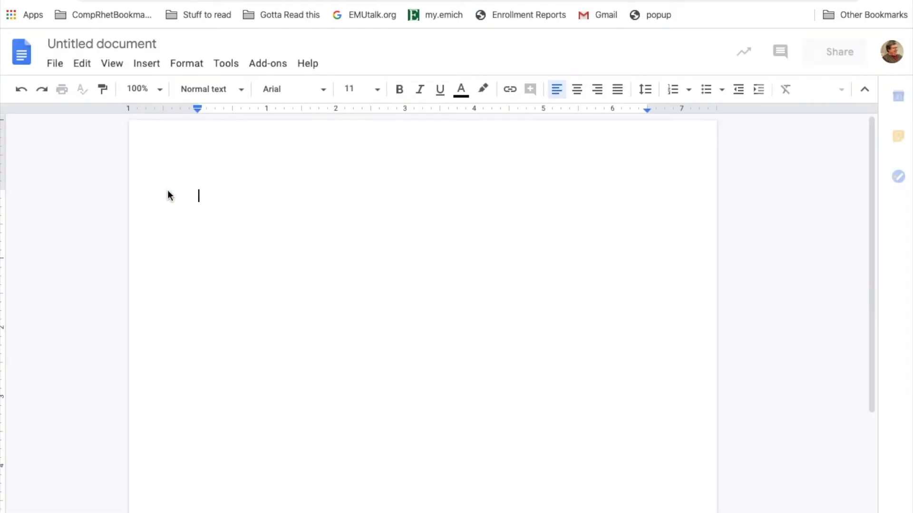
{"action": "left_click", "coordinate": [95, 41]}
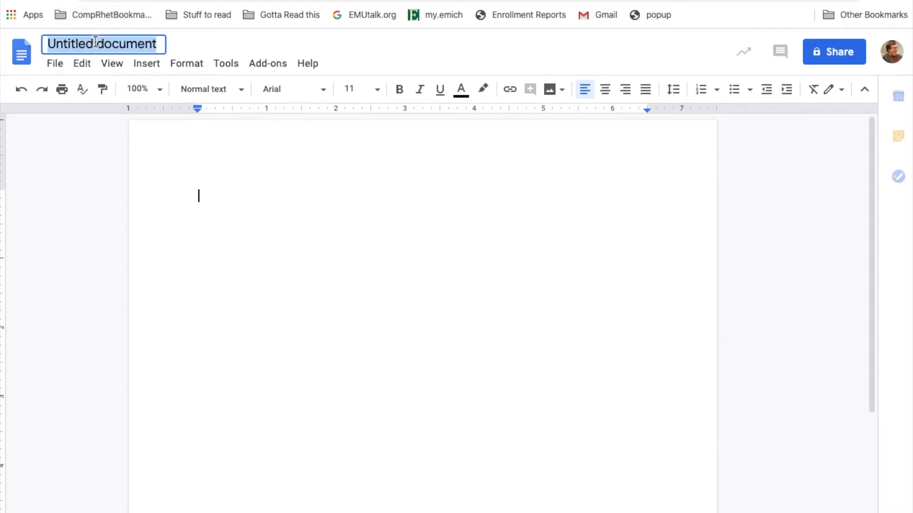
{"action": "type", "text": "Demo"}
{"action": "key", "text": "BackSpace"}
{"action": "type", "text": "monstration Docuen"}
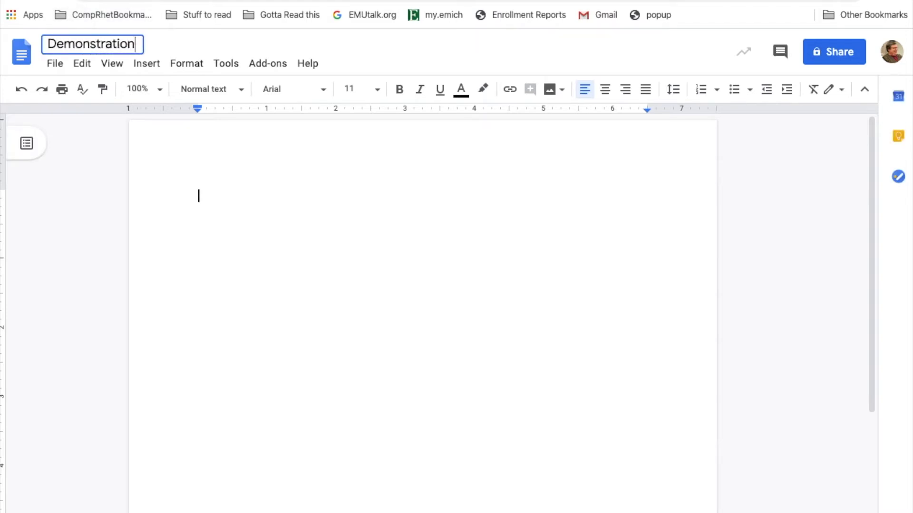
{"action": "key", "text": "BackSpace"}
{"action": "key", "text": "BackSpace"}
{"action": "type", "text": "ment"}
{"action": "left_click", "coordinate": [219, 201]}
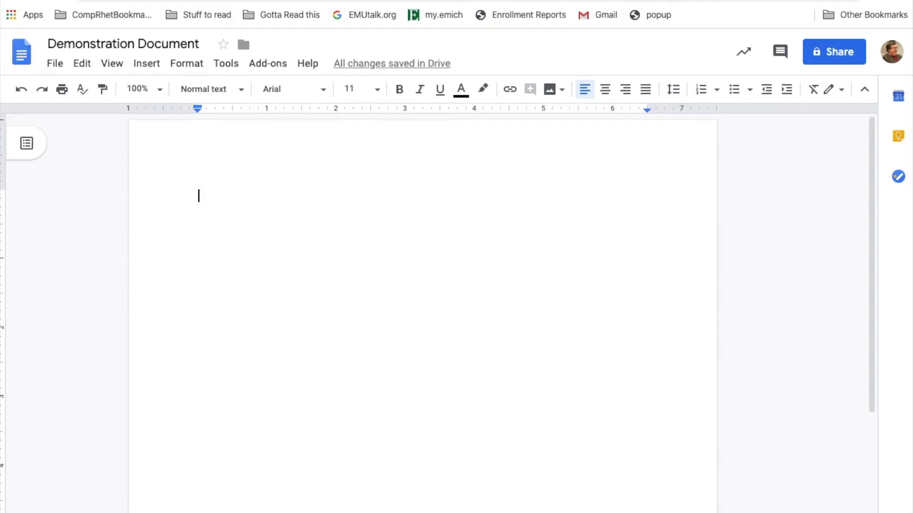
Write the sample essay text beginning "And then start typing. Now, I’m just going to type some stuff", with a new indented paragraph starting at "Now".
{"action": "type", "text": "Th"}
{"action": "key", "text": "BackSpace"}
{"action": "key", "text": "BackSpace"}
{"action": "type", "text": "And then s"}
{"action": "key", "text": "BackSpace"}
{"action": "type", "text": "start typing. Now, I’m just going to type some stuff to give you an idea about"}
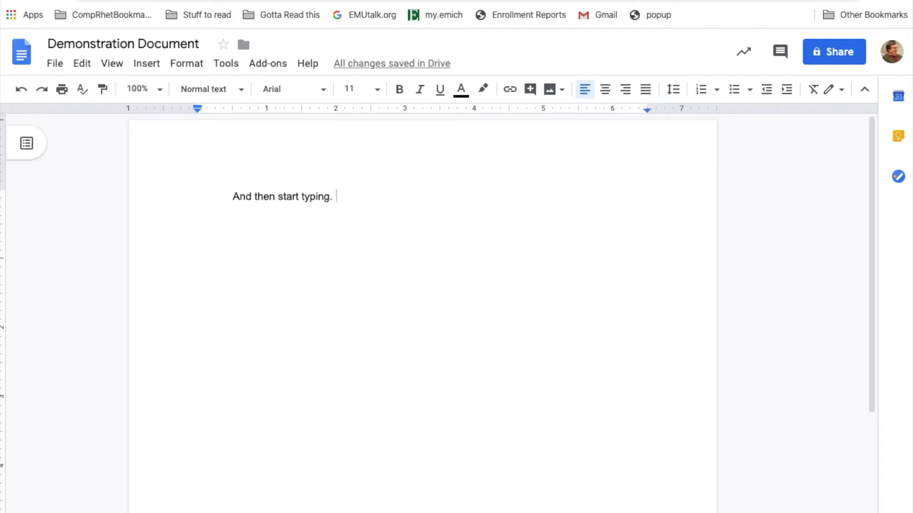
{"action": "type", "text": "Now, I’m just going to type some stuff to give you an idea about what this might look like, but imagine this was your essay and you were typing away like this. So these sentences would all be interesting and smart things, stuff about the assignment, etc., etc. I’m just going to type some stuff to give you an idea about what this might look like, but imagine this was your essay and you were typing away like this. So these sentences would all be interesting and smart things, stuff about the assignment, etc., etc. I’m just going to type some stuff to give you an idea about what this might look like, but imagine this was your essay and you were typing away like this. So these sentences would all be interesting and smart things, stuff about the assignment, etc., etc."}
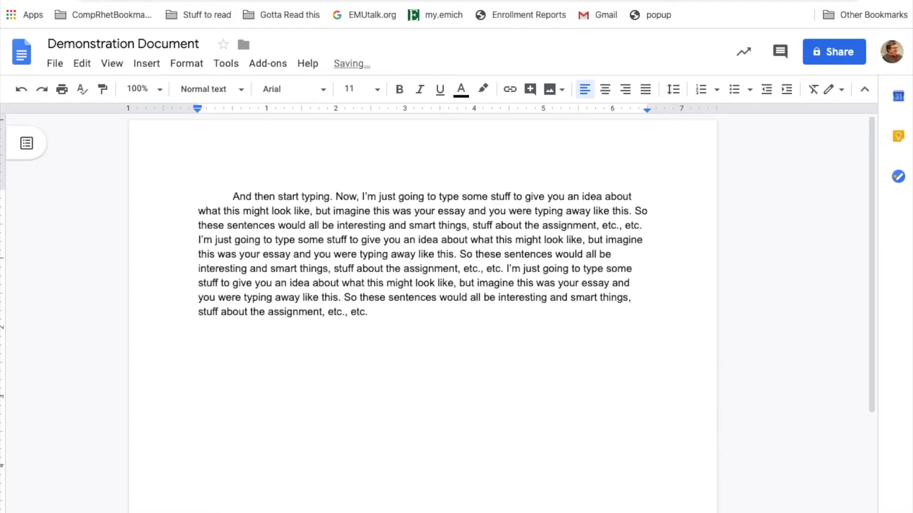
{"action": "key", "text": "Return"}
{"action": "key", "text": "Tab"}
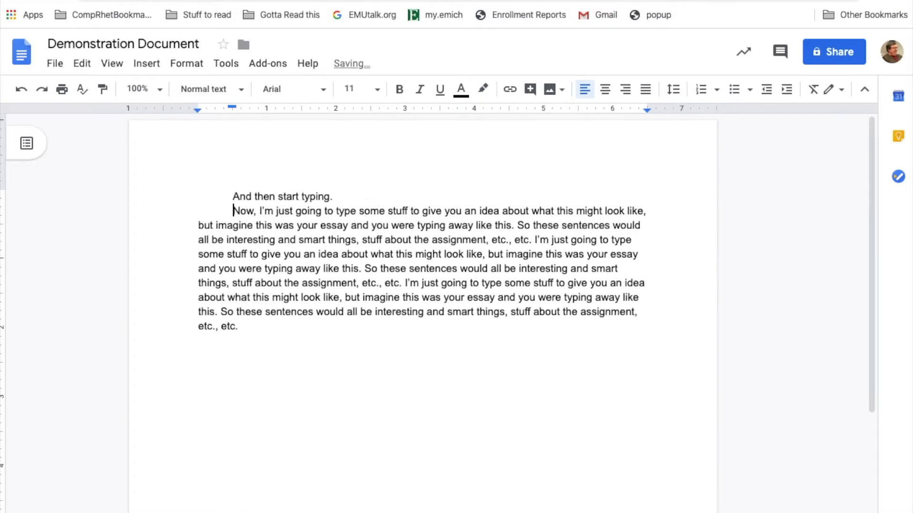
Format both paragraphs in Times New Roman at size 12.
{"action": "left_click_drag", "start_coordinate": [234, 196], "coordinate": [261, 330]}
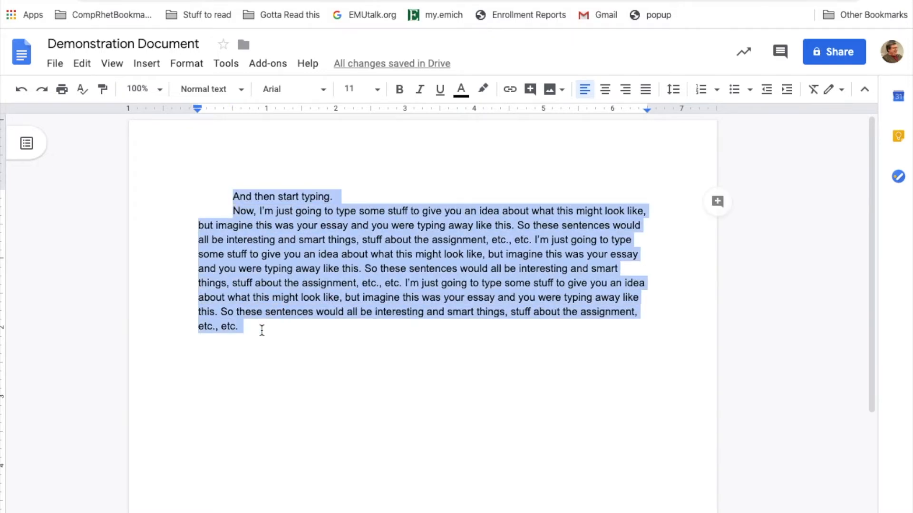
{"action": "left_click", "coordinate": [324, 92]}
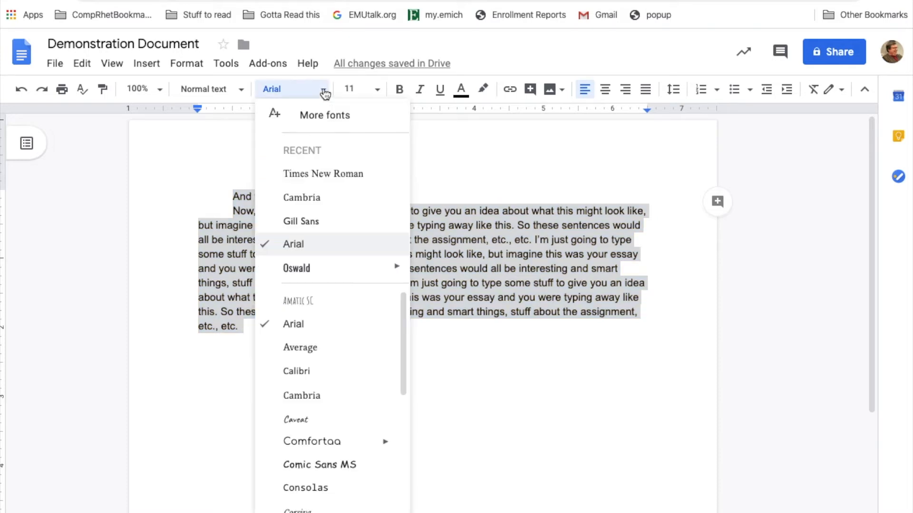
{"action": "left_click", "coordinate": [331, 176]}
{"action": "left_click", "coordinate": [377, 90]}
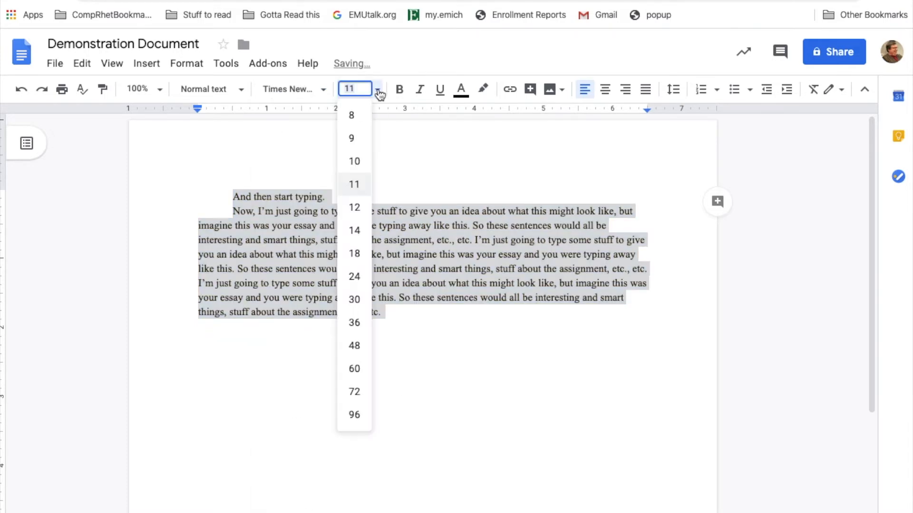
{"action": "left_click", "coordinate": [365, 210]}
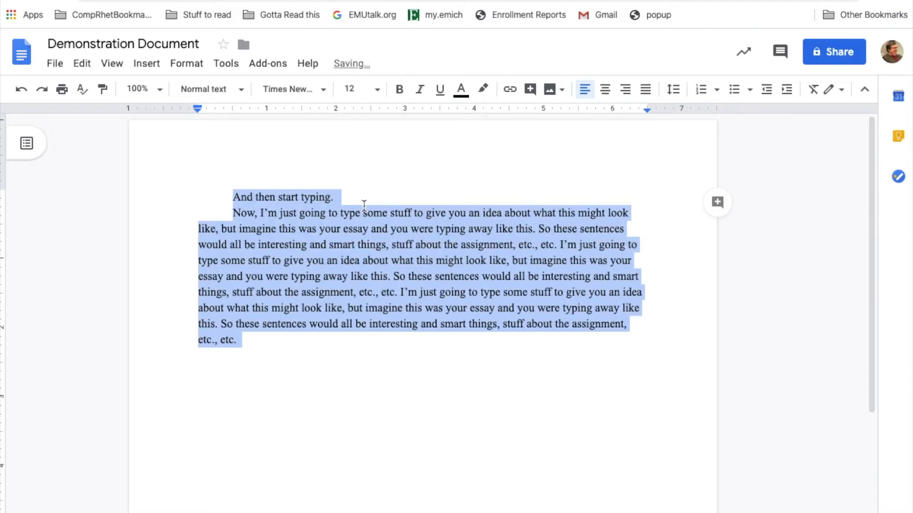
Italicize the word "some" in the second paragraph and make "typing" in the first paragraph bold.
{"action": "left_click", "coordinate": [375, 194]}
{"action": "double_click", "coordinate": [374, 213]}
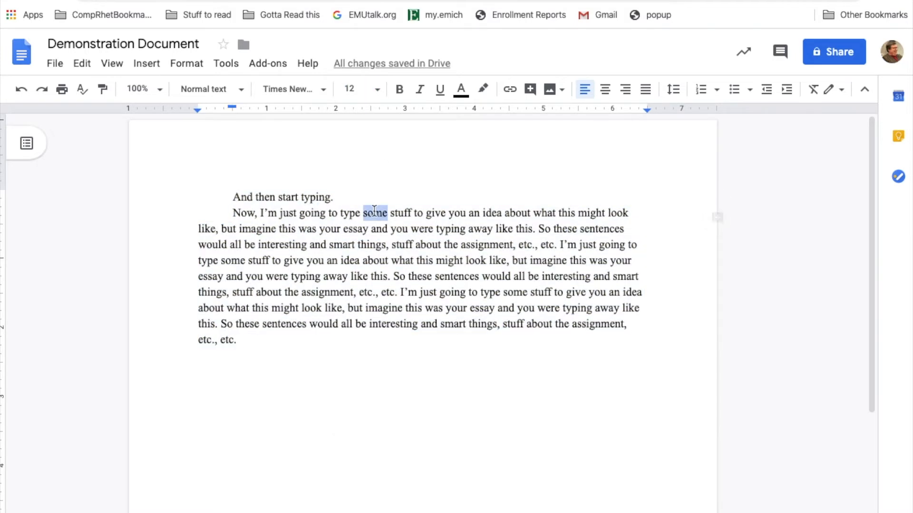
{"action": "left_click", "coordinate": [420, 91]}
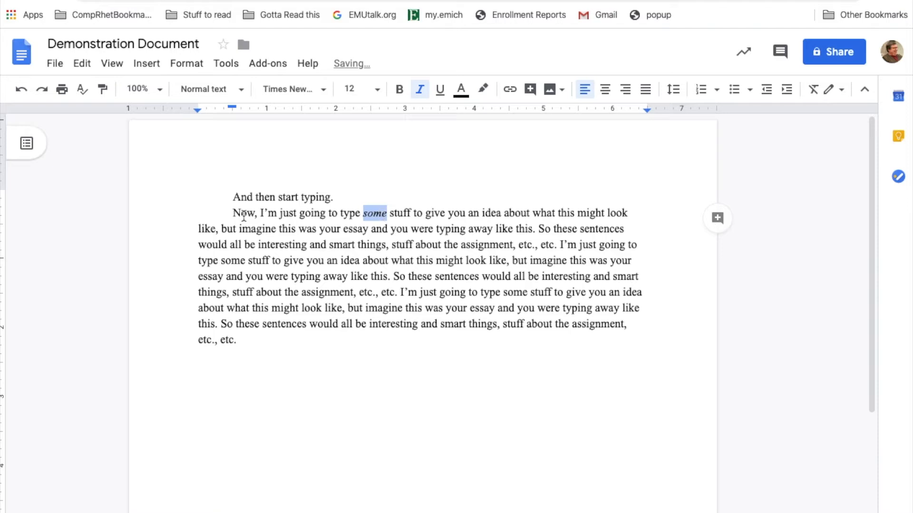
{"action": "left_click", "coordinate": [309, 196]}
{"action": "double_click", "coordinate": [309, 196]}
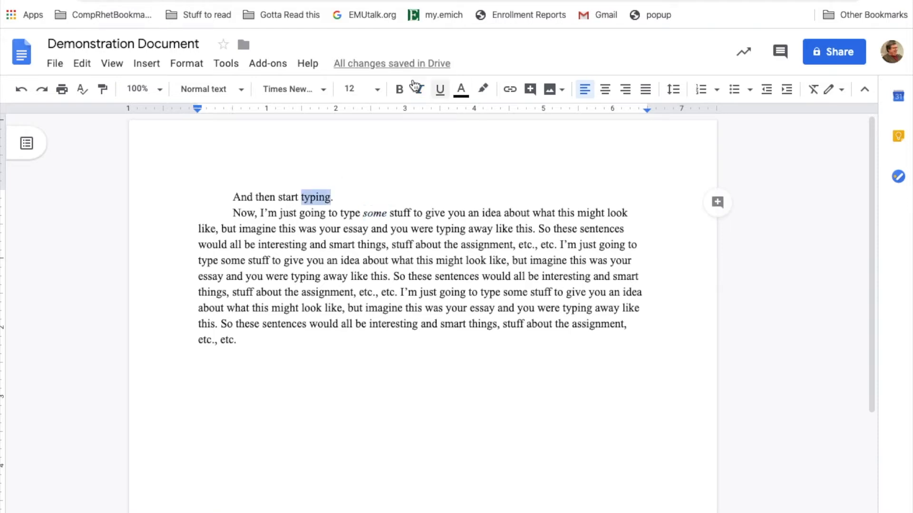
{"action": "left_click", "coordinate": [401, 90]}
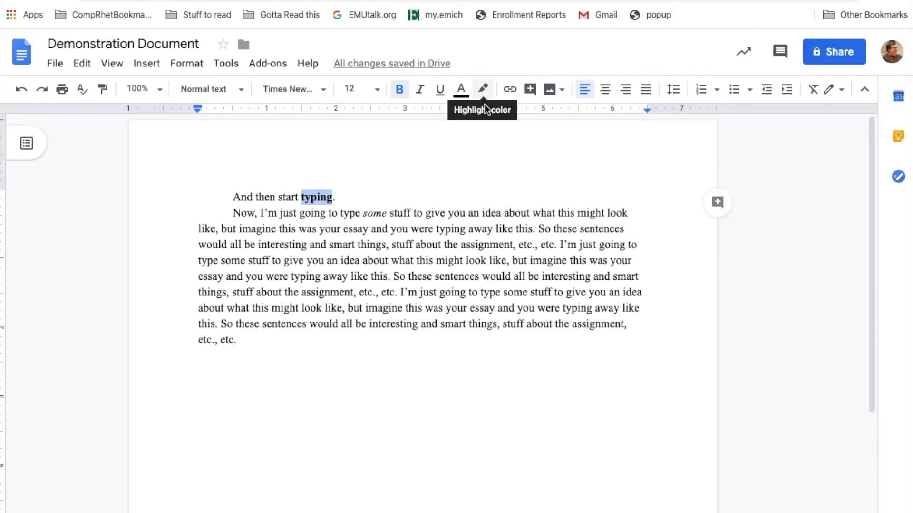
Set the line spacing of all the document's text to double.
{"action": "left_click", "coordinate": [312, 291]}
{"action": "left_click_drag", "start_coordinate": [234, 197], "coordinate": [292, 367]}
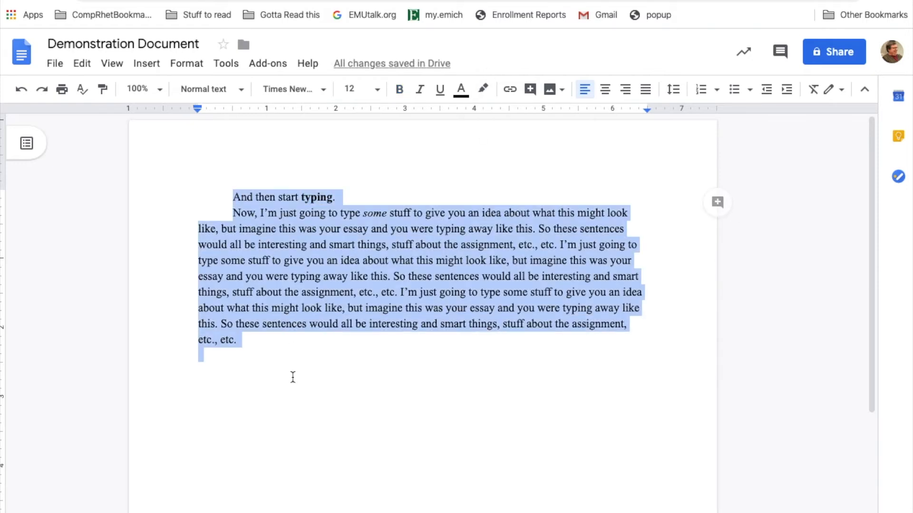
{"action": "left_click", "coordinate": [674, 92]}
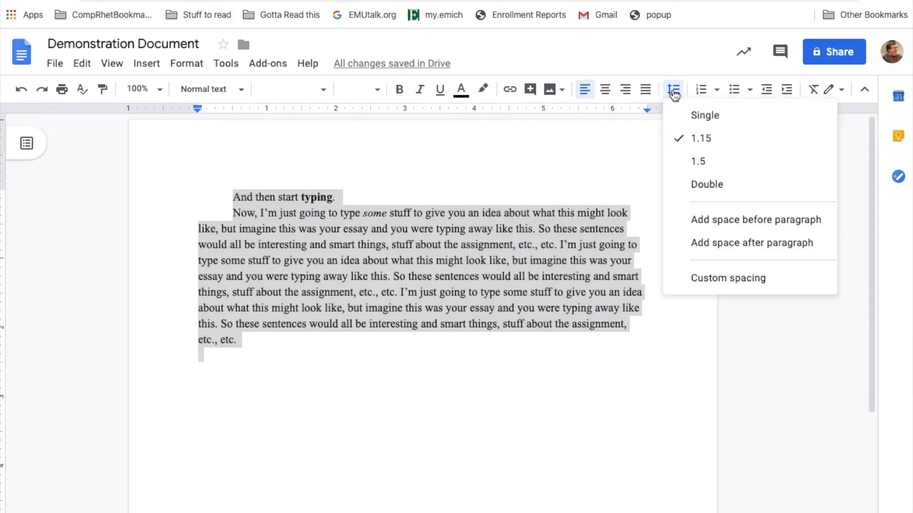
{"action": "left_click", "coordinate": [697, 185]}
{"action": "left_click", "coordinate": [494, 307]}
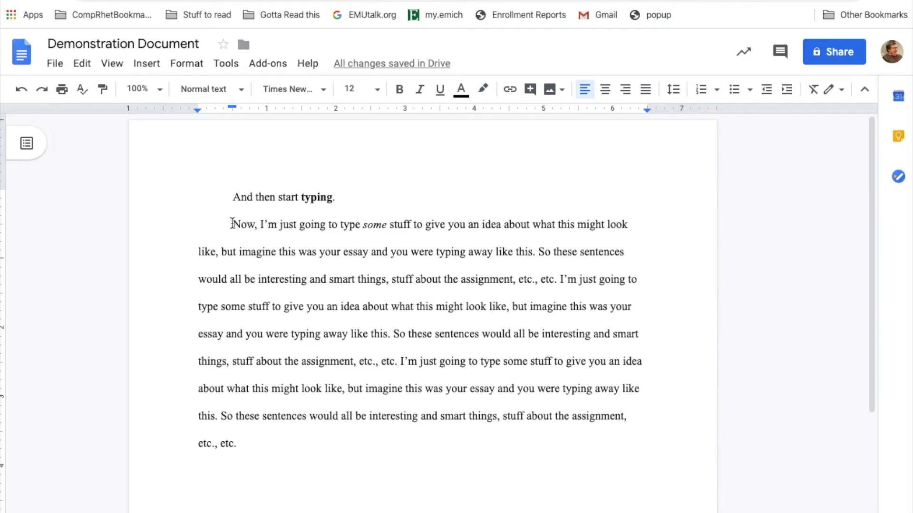
{"action": "left_click_drag", "start_coordinate": [233, 224], "coordinate": [274, 226]}
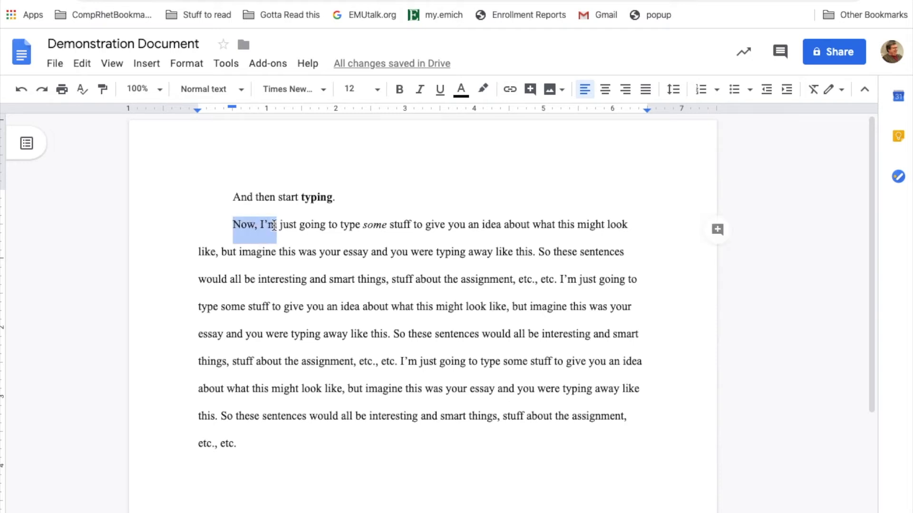
{"action": "left_click_drag", "start_coordinate": [274, 226], "coordinate": [325, 226]}
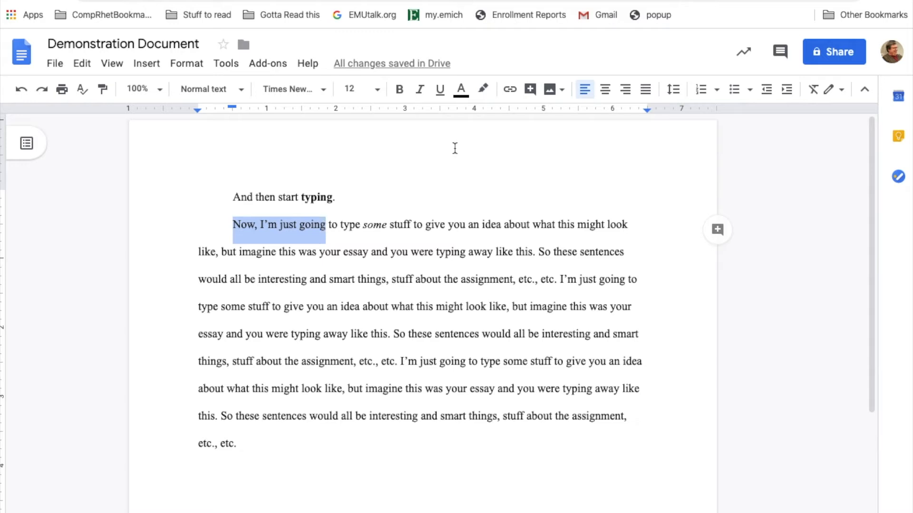
{"action": "left_click", "coordinate": [519, 89]}
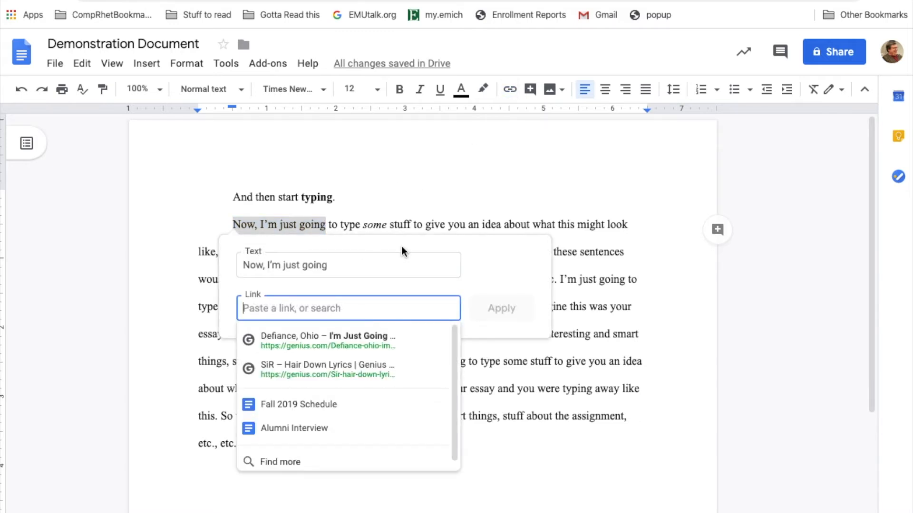
{"action": "type", "text": "http:/"}
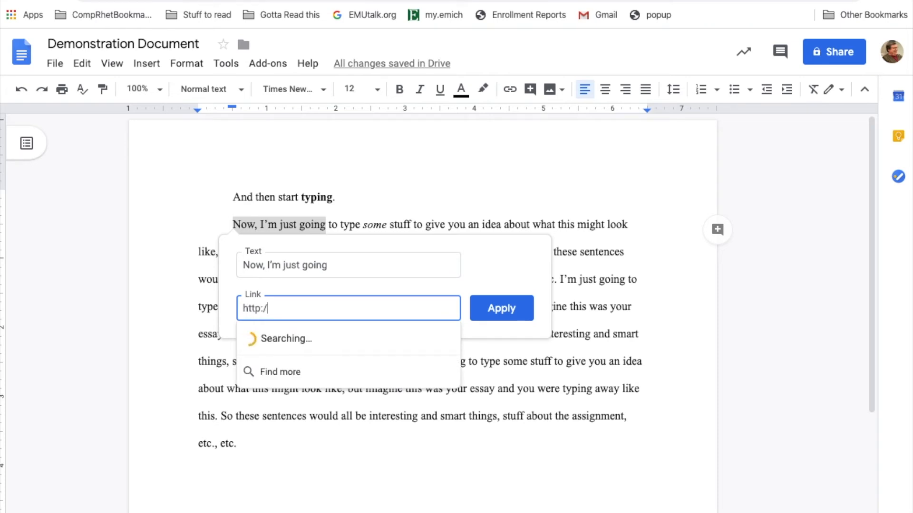
{"action": "type", "text": "/emich.edu"}
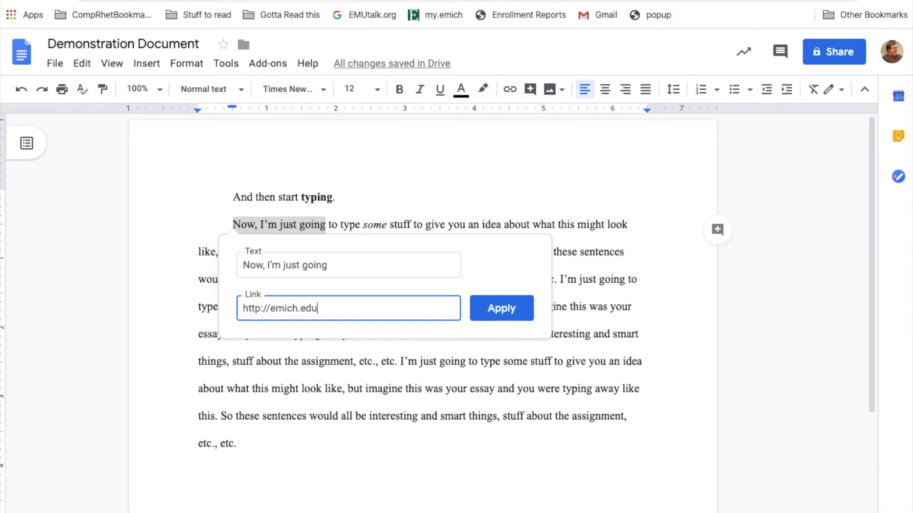
{"action": "left_click", "coordinate": [502, 309]}
{"action": "left_click", "coordinate": [480, 334]}
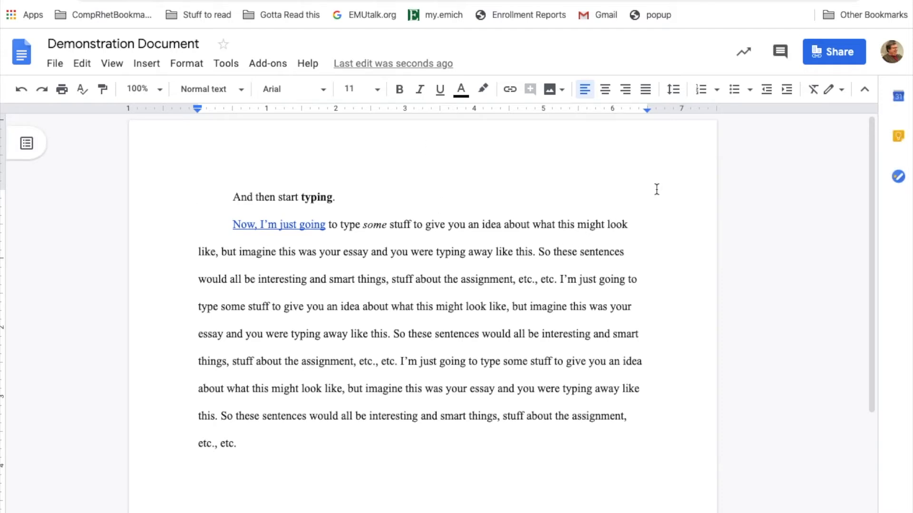
Share the document so anyone at Eastern Michigan University with the link can edit, and copy the sharing link.
{"action": "left_click", "coordinate": [829, 54]}
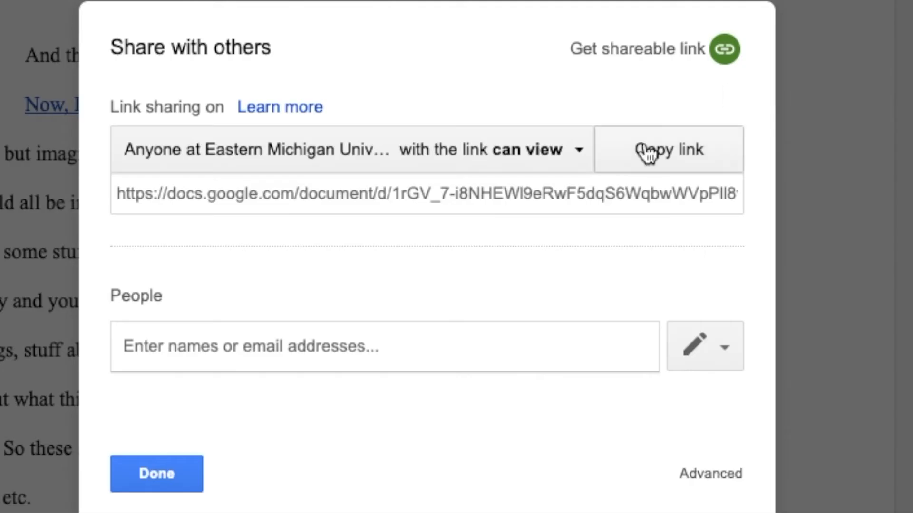
{"action": "left_click", "coordinate": [519, 157]}
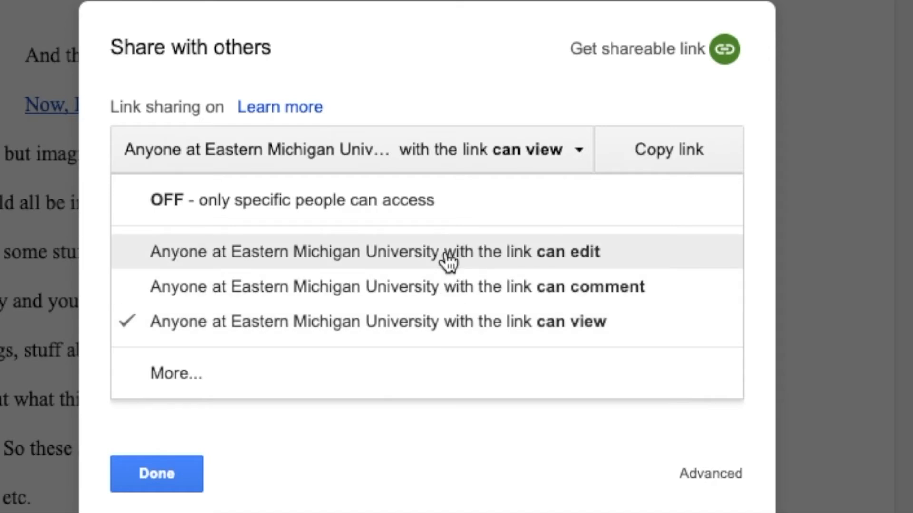
{"action": "left_click", "coordinate": [447, 261]}
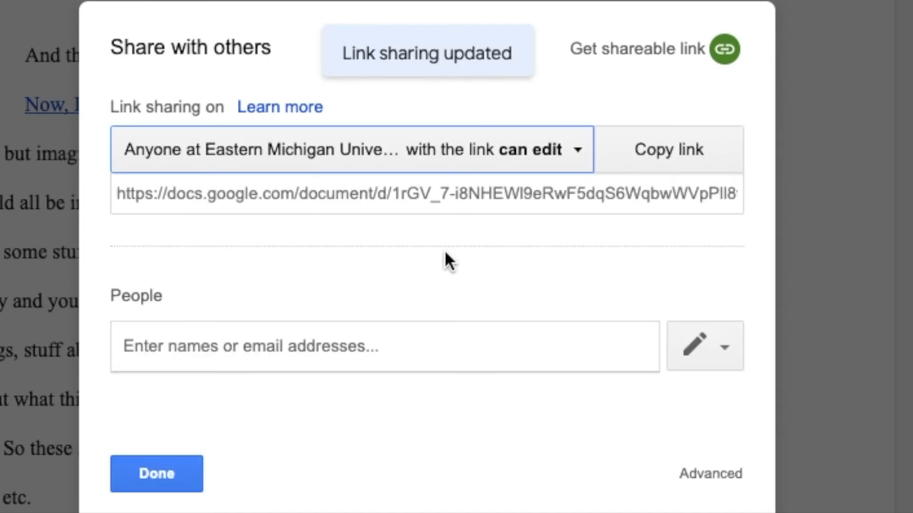
{"action": "left_click", "coordinate": [674, 156]}
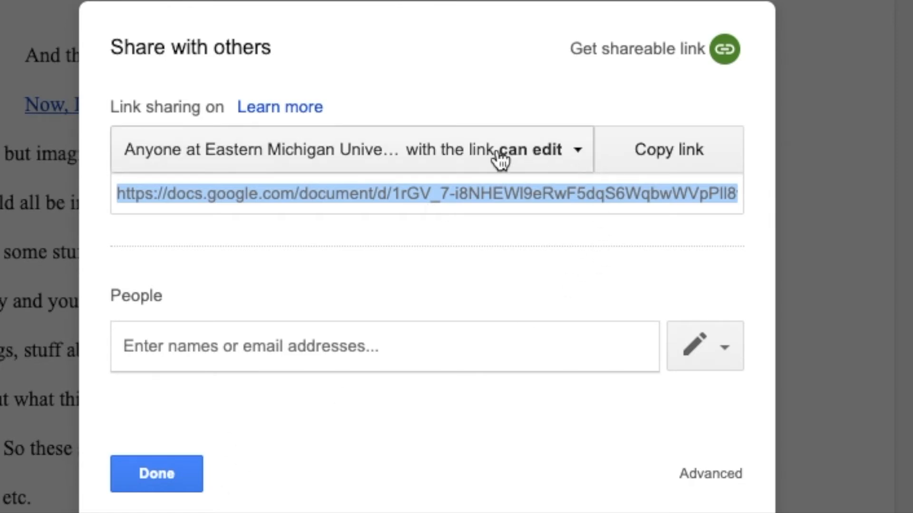
{"action": "left_click", "coordinate": [165, 479]}
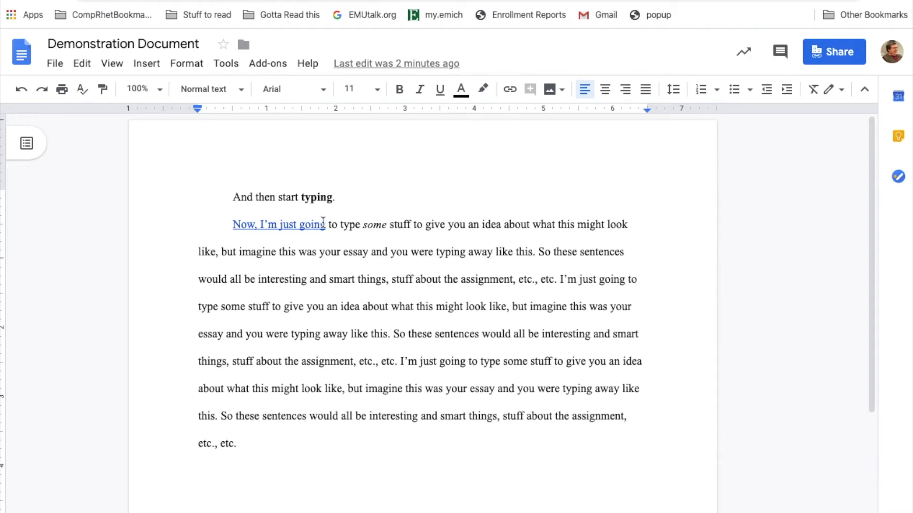
Open a new comment on the bold word "typing" in the first paragraph.
{"action": "left_click", "coordinate": [319, 196]}
{"action": "double_click", "coordinate": [319, 197]}
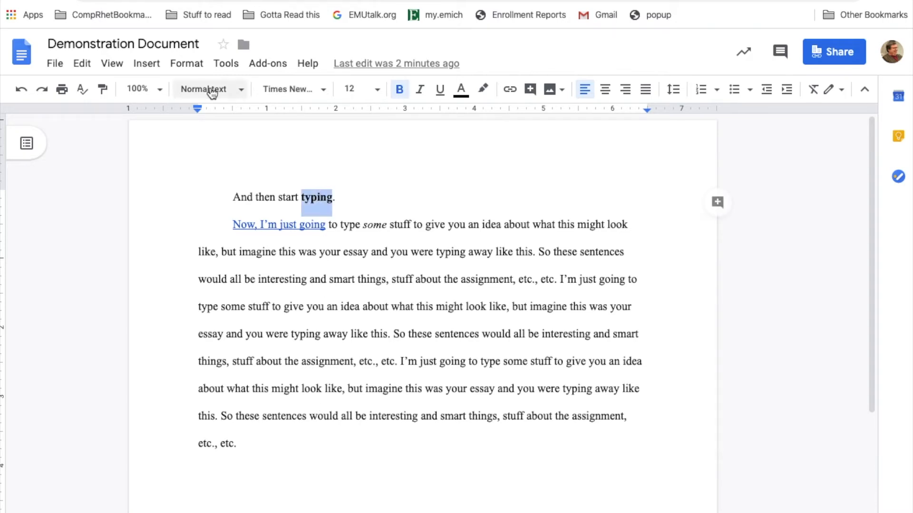
{"action": "left_click", "coordinate": [143, 63]}
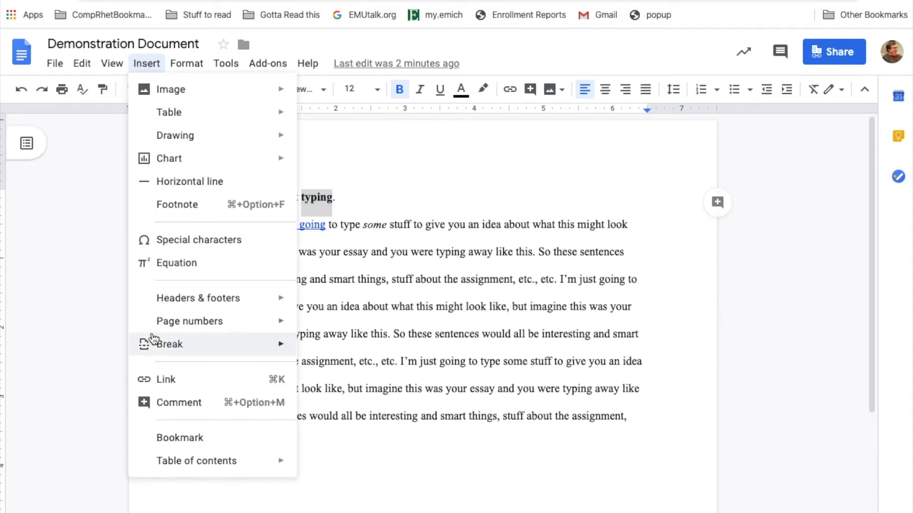
{"action": "left_click", "coordinate": [172, 404]}
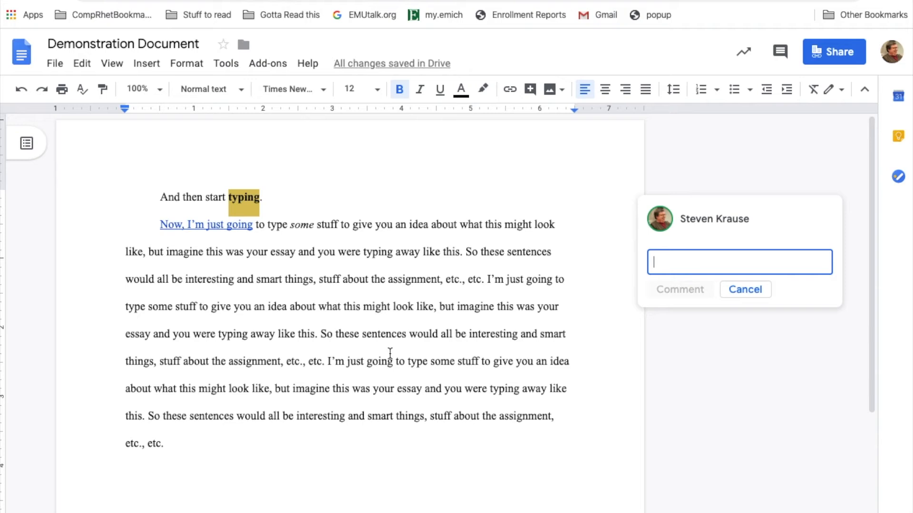
{"action": "type", "text": "WHy is"}
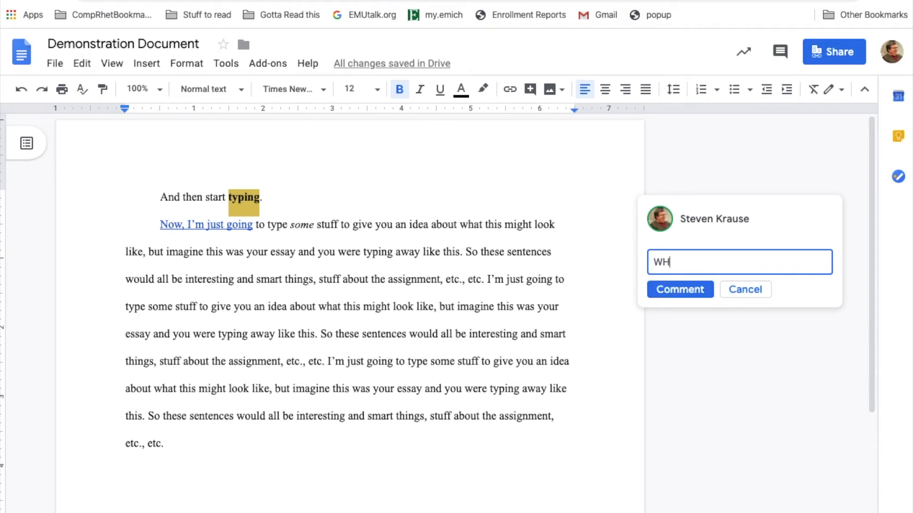
{"action": "key", "text": "BackSpace"}
{"action": "key", "text": "BackSpace"}
{"action": "key", "text": "BackSpace"}
{"action": "key", "text": "BackSpace"}
{"action": "type", "text": "hy 9s 9"}
{"action": "key", "text": "BackSpace"}
{"action": "key", "text": "BackSpace"}
{"action": "key", "text": "BackSpace"}
{"action": "key", "text": "BackSpace"}
{"action": "type", "text": "is this bold"}
{"action": "key", "text": "BackSpace"}
{"action": "key", "text": "BackSpace"}
{"action": "key", "text": "BackSpace"}
{"action": "key", "text": "BackSpace"}
{"action": "key", "text": "BackSpace"}
{"action": "key", "text": "BackSpace"}
{"action": "key", "text": "BackSpace"}
{"action": "key", "text": "BackSpace"}
{"action": "key", "text": "BackSpace"}
{"action": "key", "text": "BackSpace"}
{"action": "key", "text": "BackSpace"}
{"action": "key", "text": "BackSpace"}
{"action": "key", "text": "BackSpace"}
{"action": "key", "text": "BackSpace"}
{"action": "key", "text": "BackSpace"}
{"action": "key", "text": "BackSpace"}
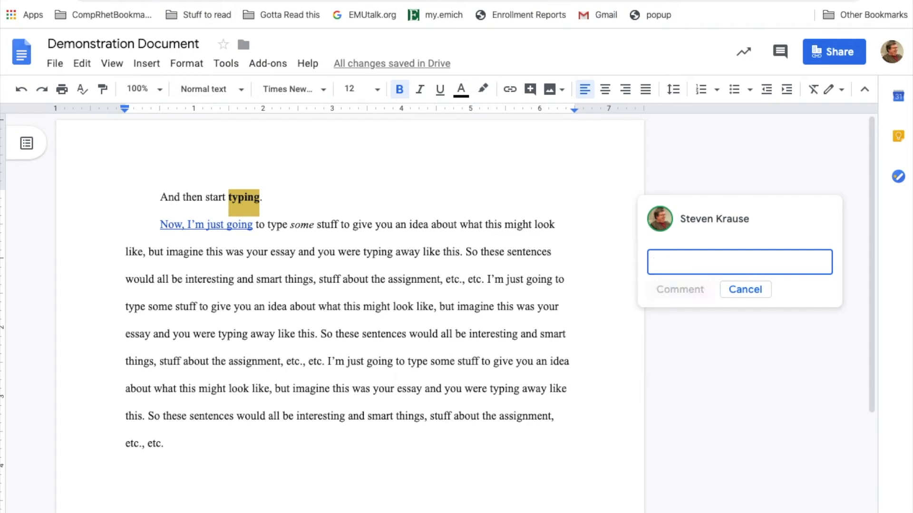
Enter and post the comment "Why is this bold?" on the bold word "typing".
{"action": "type", "text": "Wh"}
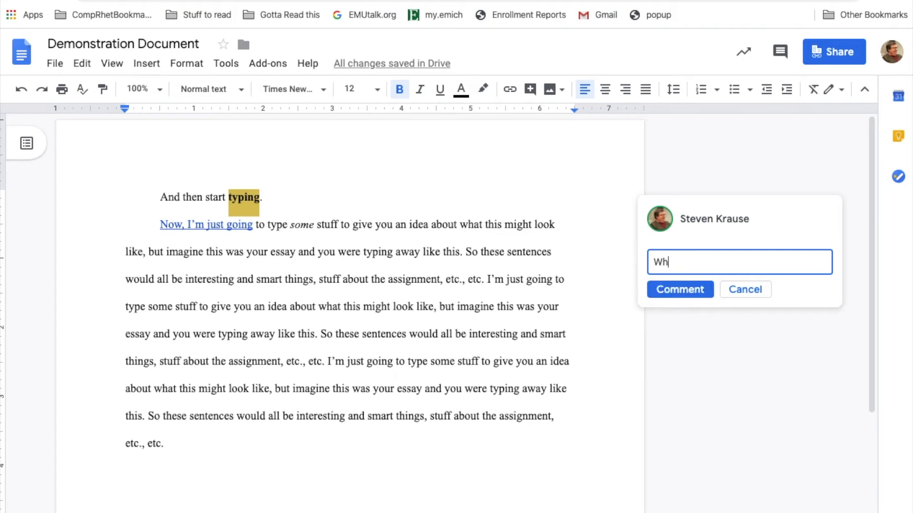
{"action": "type", "text": "y is this bold?"}
{"action": "left_click", "coordinate": [692, 289]}
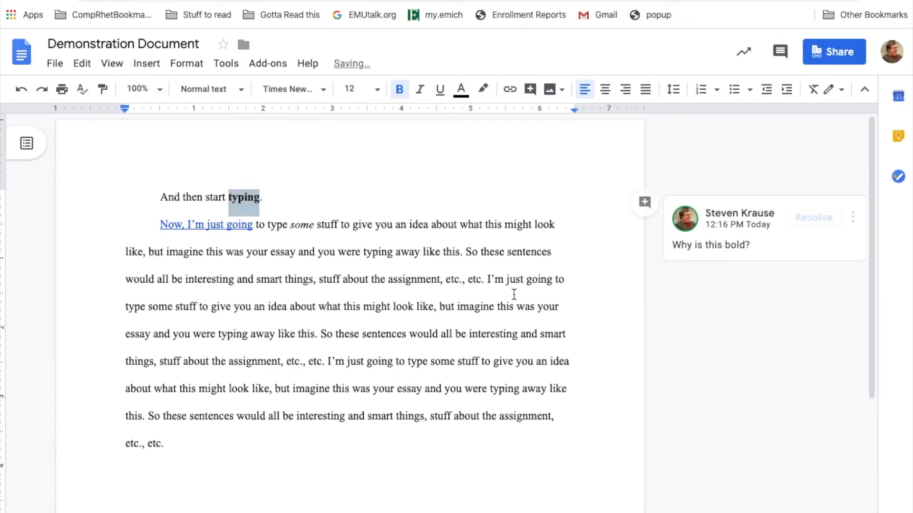
Add the comment "Fake comment number one." to the first occurrence of "So these sentences" in the second paragraph.
{"action": "left_click_drag", "start_coordinate": [465, 252], "coordinate": [551, 253]}
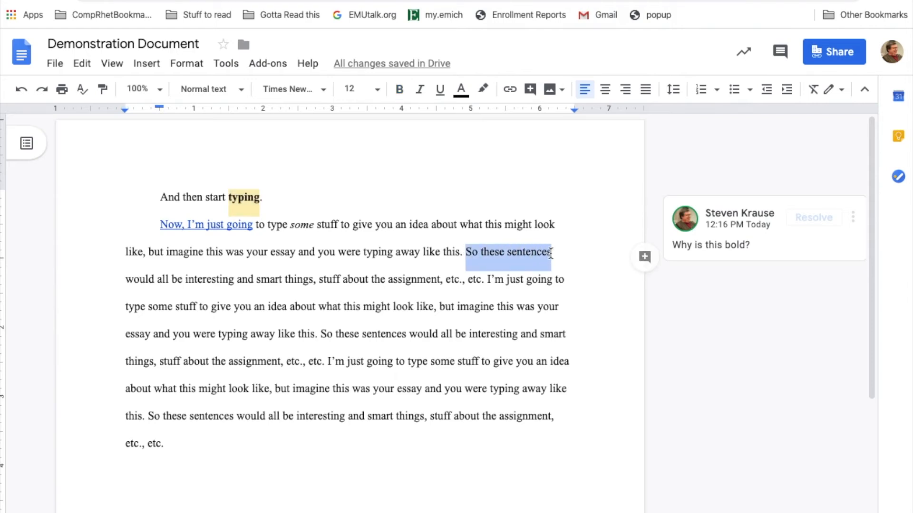
{"action": "key", "text": "ctrl+alt+m"}
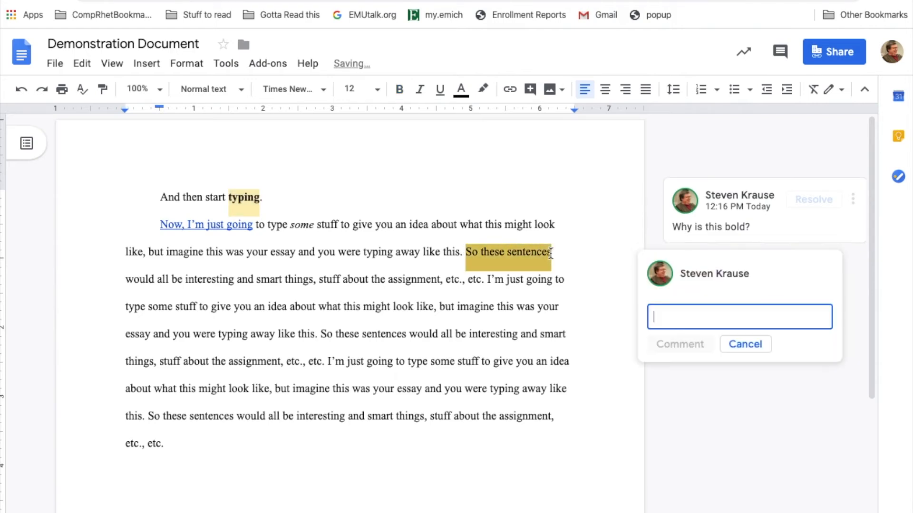
{"action": "type", "text": "F"}
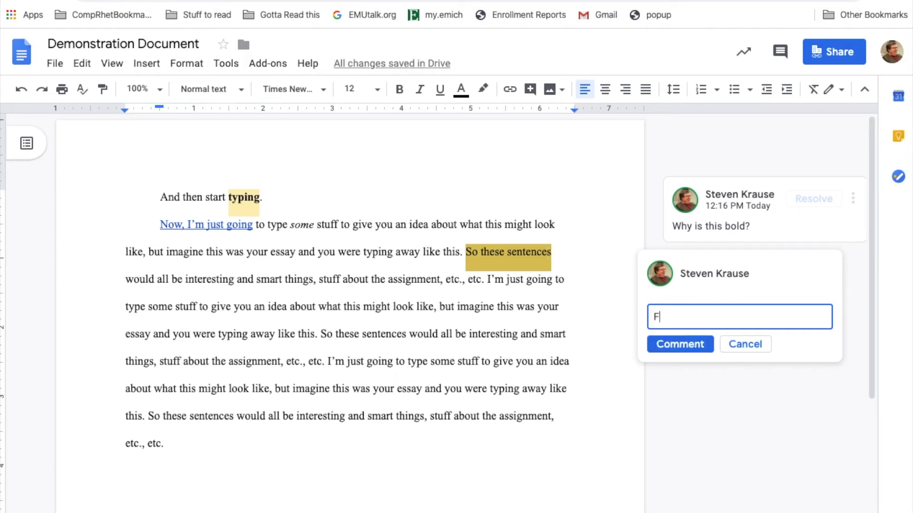
{"action": "type", "text": "ake comment o"}
{"action": "type", "text": "num"}
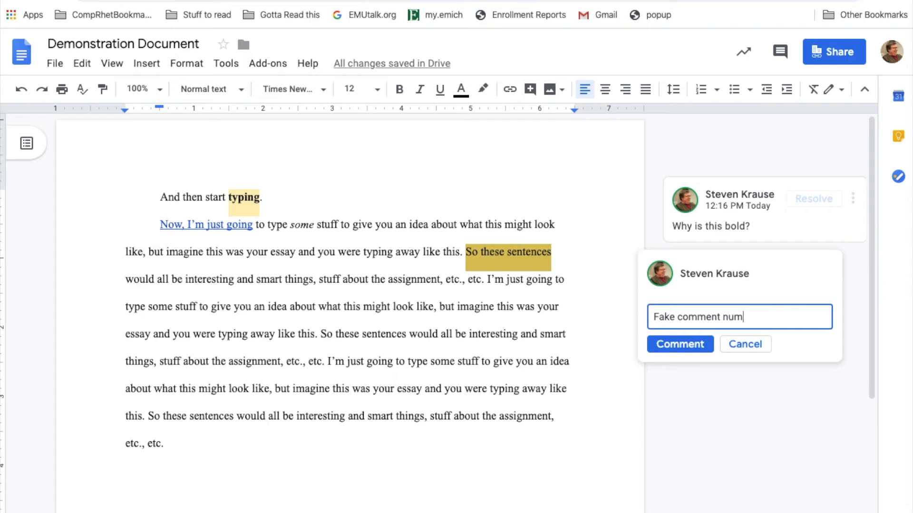
{"action": "type", "text": "ber one."}
{"action": "key", "text": "ctrl+Return"}
Add the comment "Awkward way to end this!" to the closing words "stuff about the assignment, etc., etc.".
{"action": "left_click_drag", "start_coordinate": [430, 416], "coordinate": [446, 445]}
{"action": "key", "text": "ctrl+alt+m"}
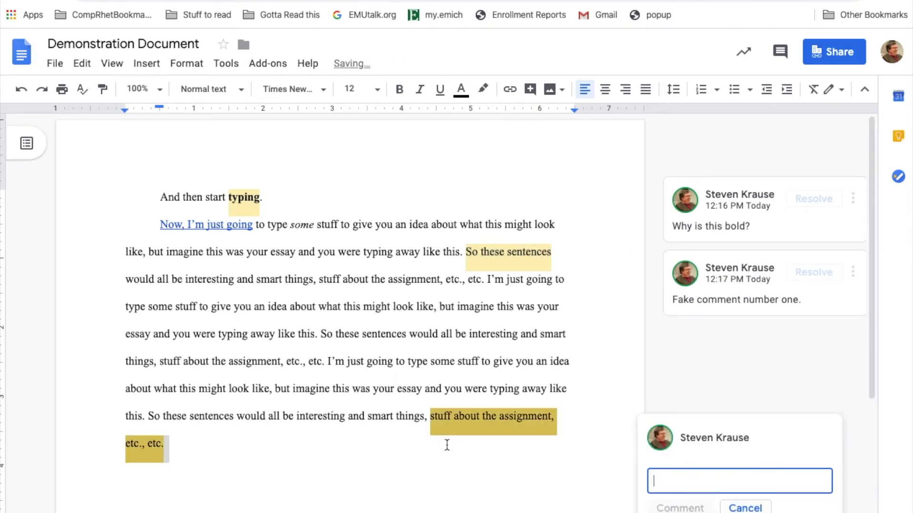
{"action": "type", "text": "Awkward way to end this!"}
{"action": "key", "text": "ctrl+Return"}
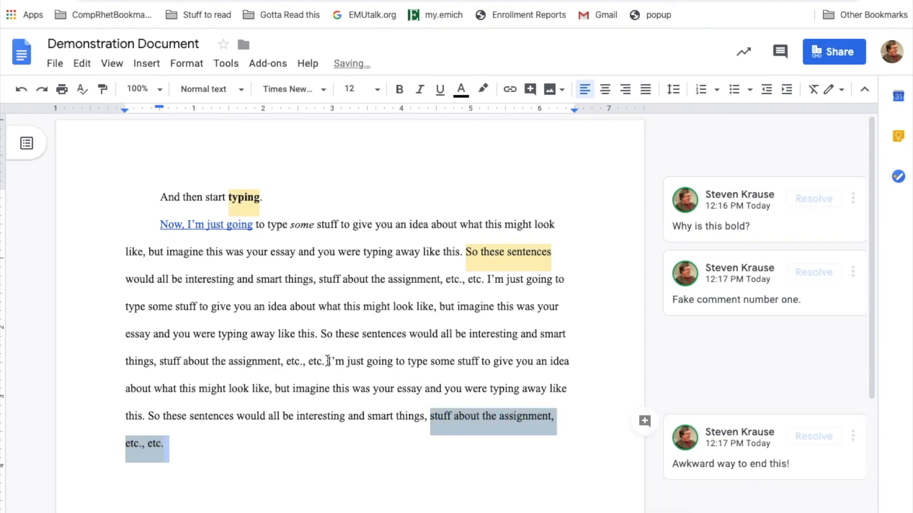
Add the comment "This is really interesting!" to the last occurrence of "I’m just going to type some stuff".
{"action": "left_click_drag", "start_coordinate": [327, 361], "coordinate": [478, 362]}
{"action": "key", "text": "ctrl+alt+m"}
{"action": "type", "text": "This is really interesting!"}
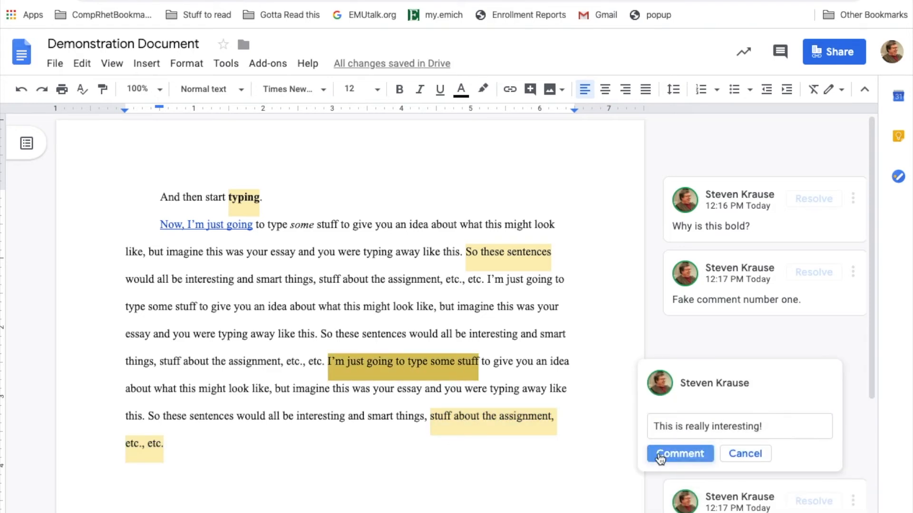
{"action": "left_click", "coordinate": [661, 455]}
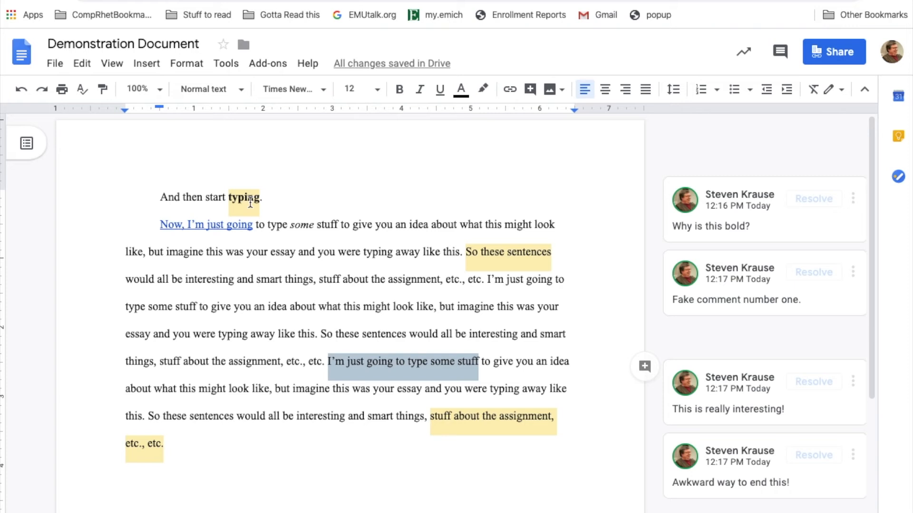
Reply "That's a good question! Why the bold?" to the comment "Why is this bold?".
{"action": "left_click", "coordinate": [713, 237]}
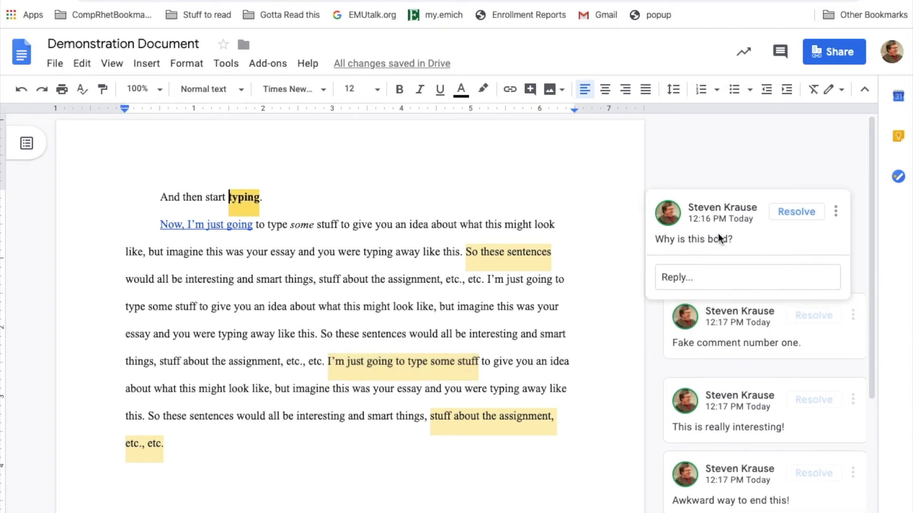
{"action": "left_click", "coordinate": [680, 285]}
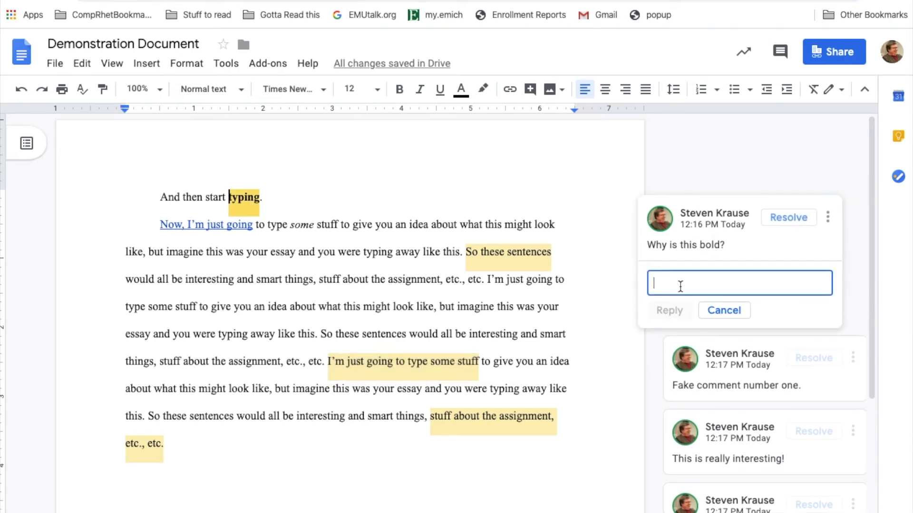
{"action": "type", "text": "That's a good question! Wh"}
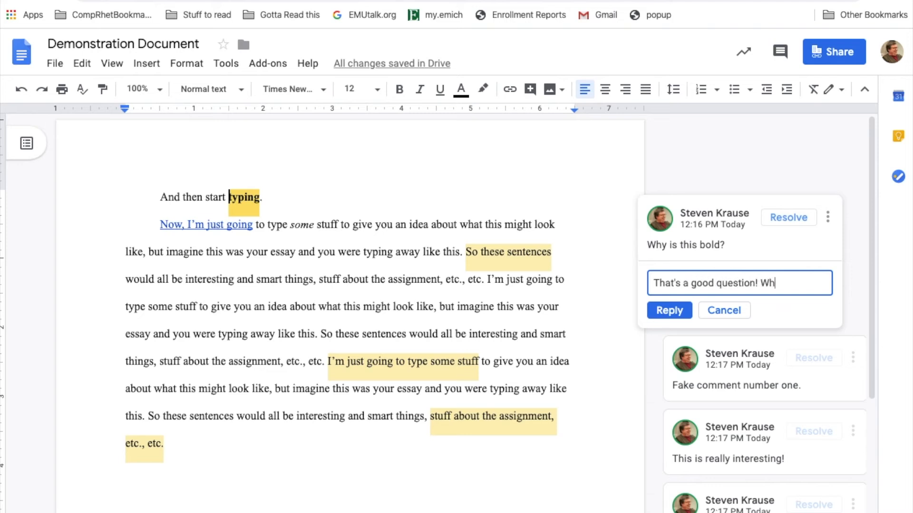
{"action": "type", "text": "y the bold?"}
{"action": "left_click", "coordinate": [555, 339]}
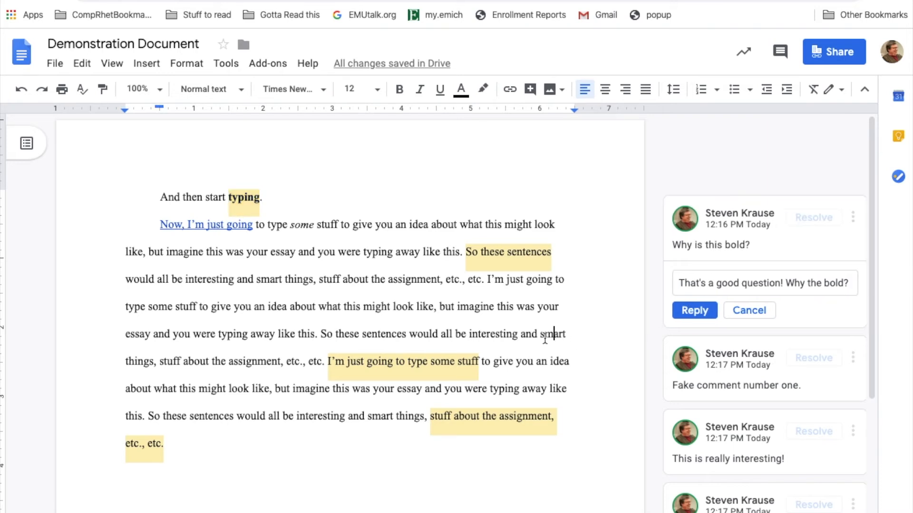
Reply "I think it's really interesting too!" to the comment "This is really interesting!" and return to the document text.
{"action": "left_click", "coordinate": [720, 447]}
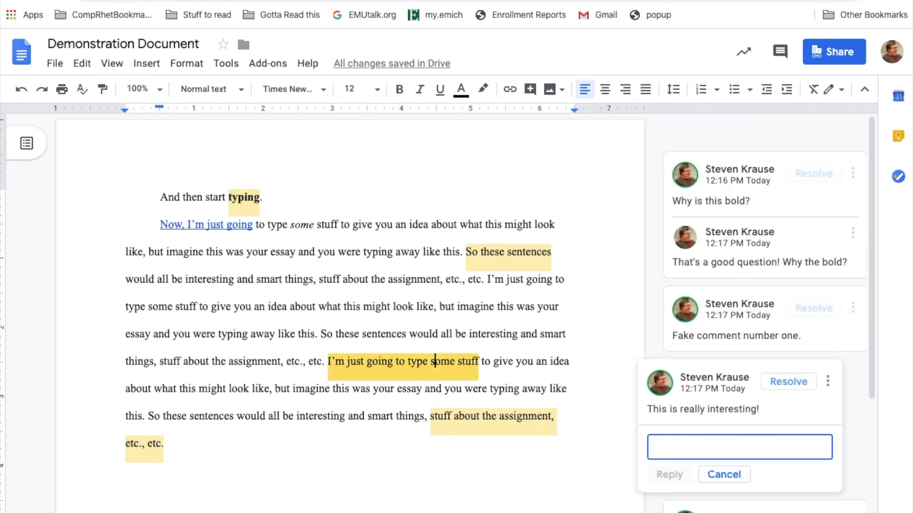
{"action": "type", "text": "I think it's really interesting too!"}
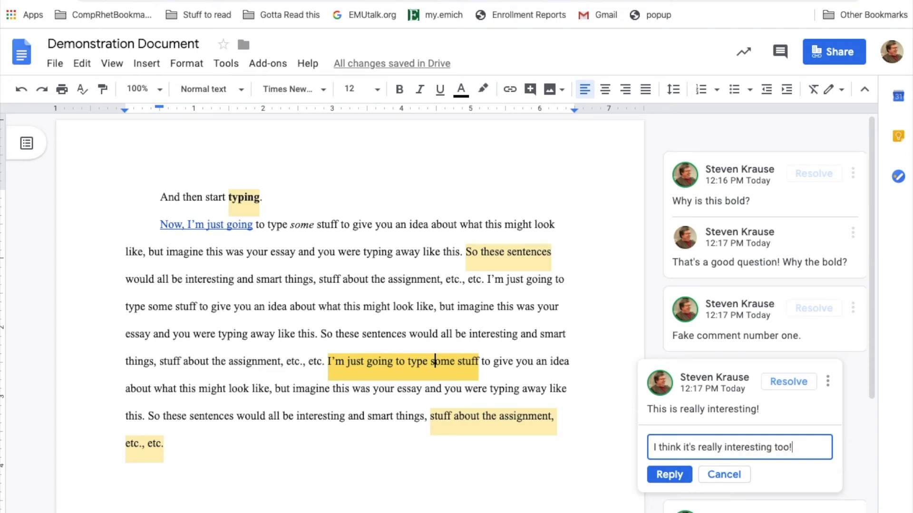
{"action": "left_click", "coordinate": [676, 474]}
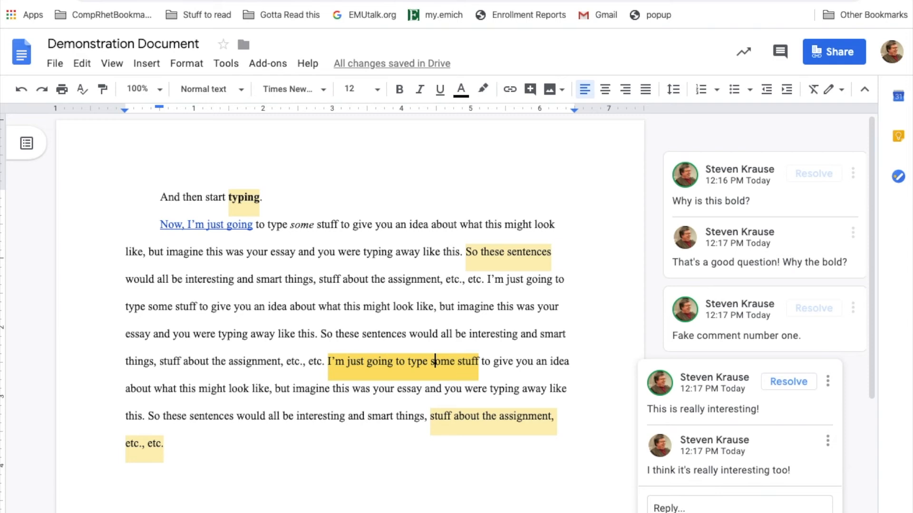
{"action": "left_click", "coordinate": [294, 418]}
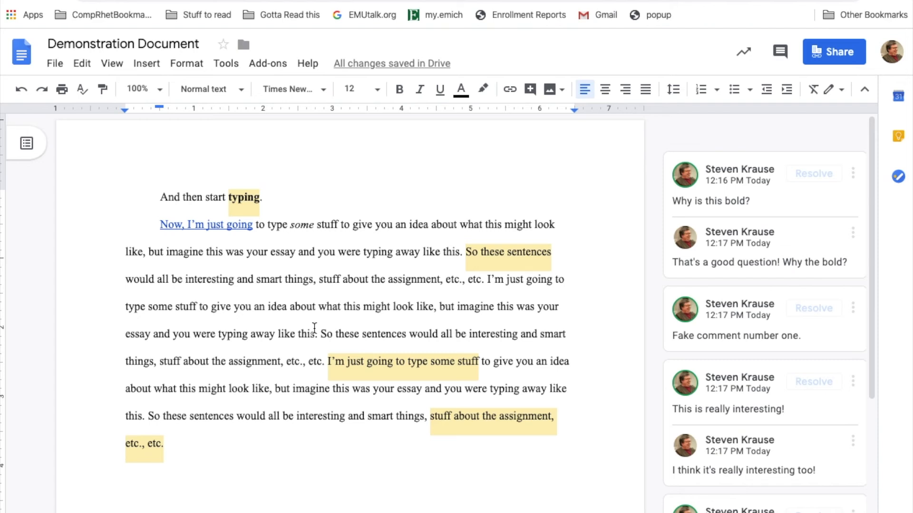
Open the document's version history and expand the current version to list its detailed versions.
{"action": "left_click", "coordinate": [55, 65]}
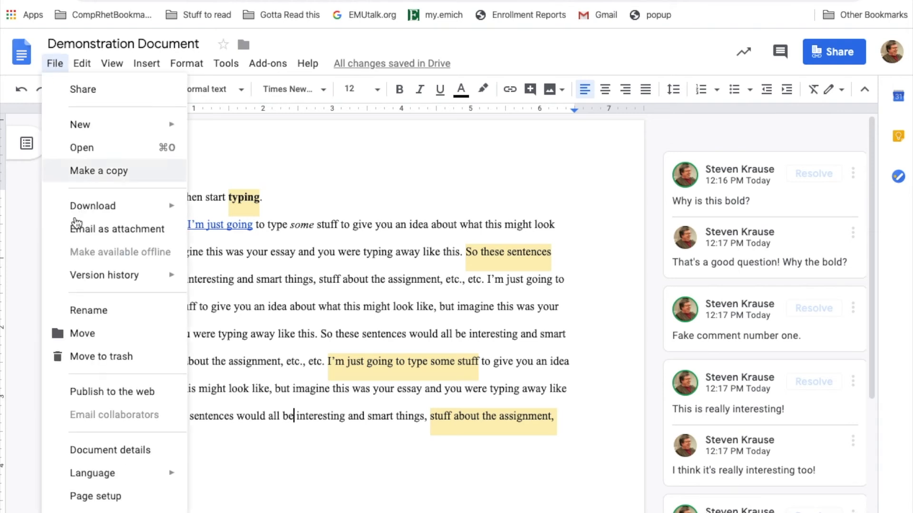
{"action": "mouse_move", "coordinate": [85, 275]}
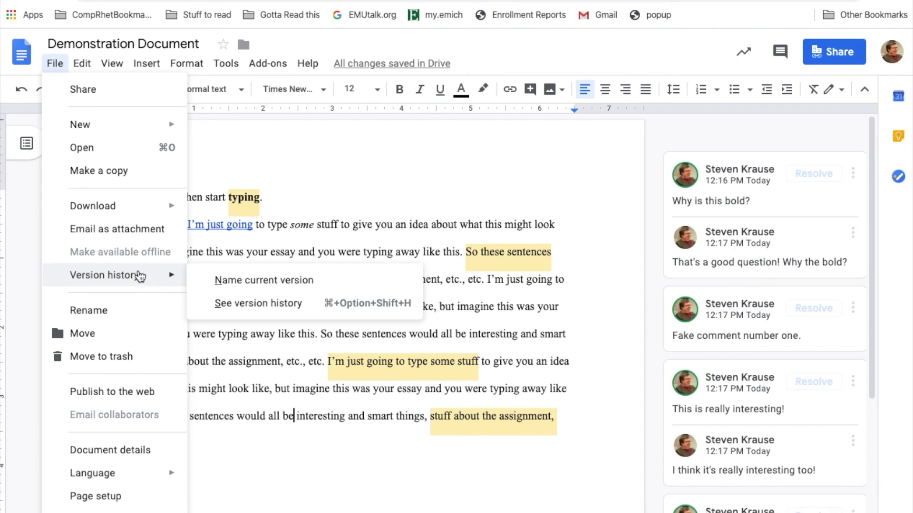
{"action": "left_click", "coordinate": [249, 307]}
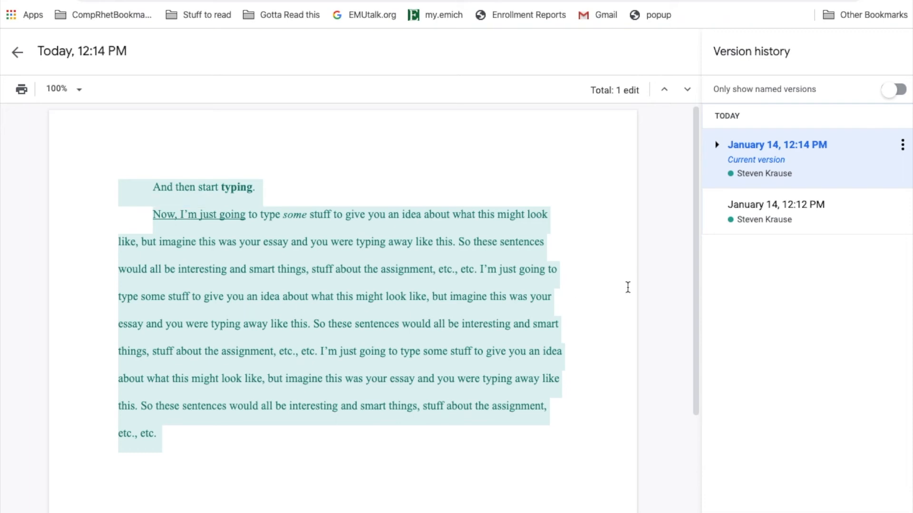
{"action": "left_click", "coordinate": [717, 147]}
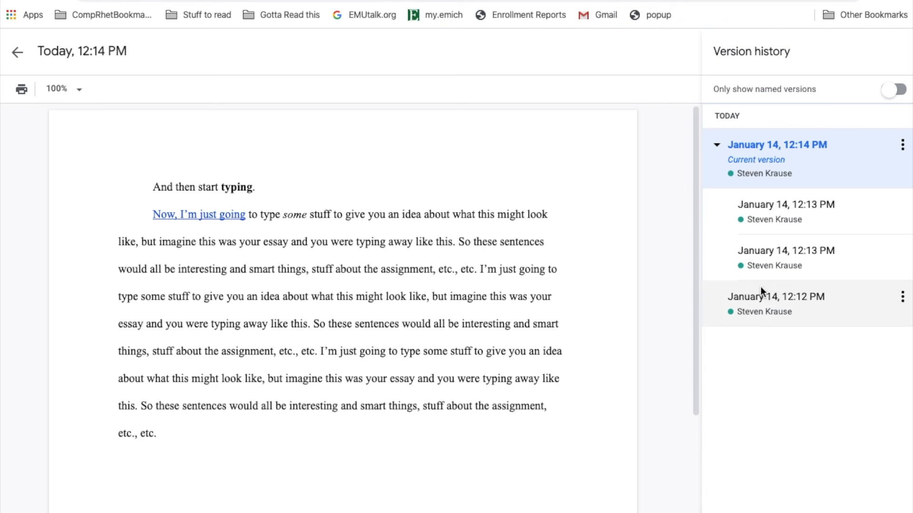
Examine the earlier 12:12 PM and 12:13 PM versions of the document, ending on the current version.
{"action": "left_click", "coordinate": [758, 298]}
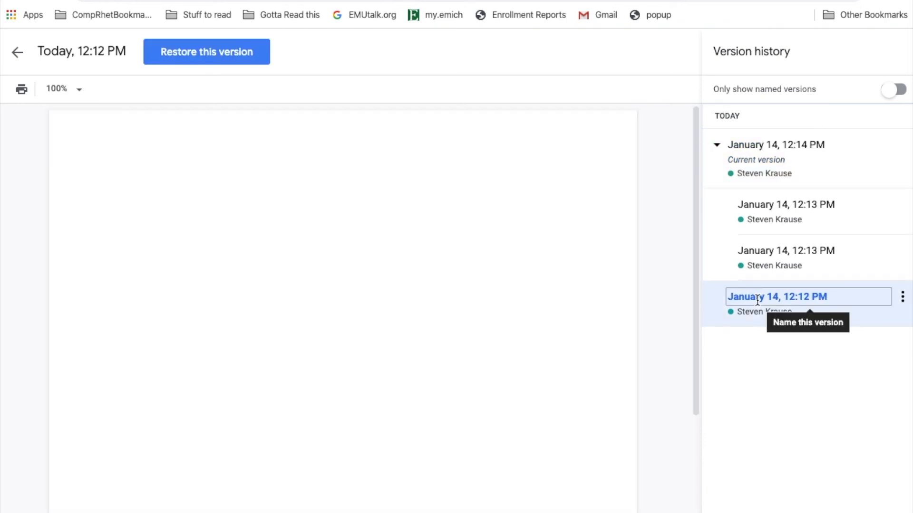
{"action": "left_click", "coordinate": [761, 256]}
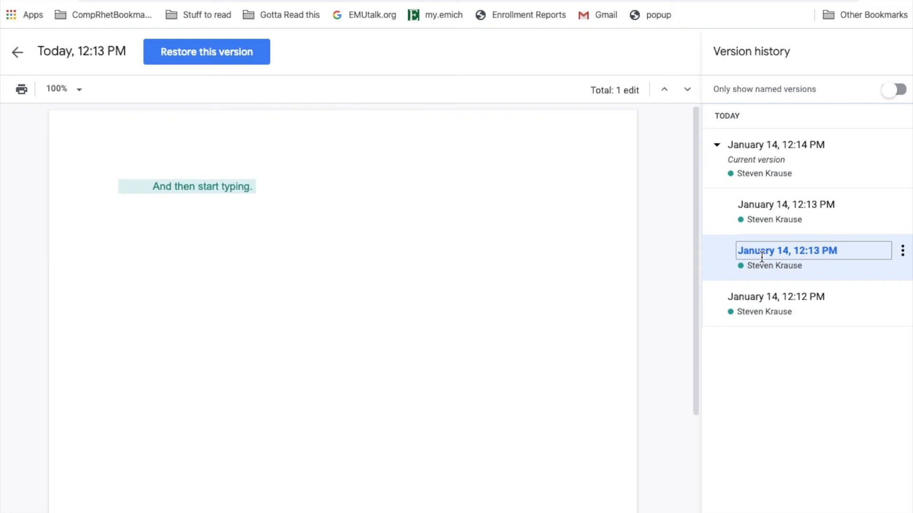
{"action": "left_click", "coordinate": [767, 218]}
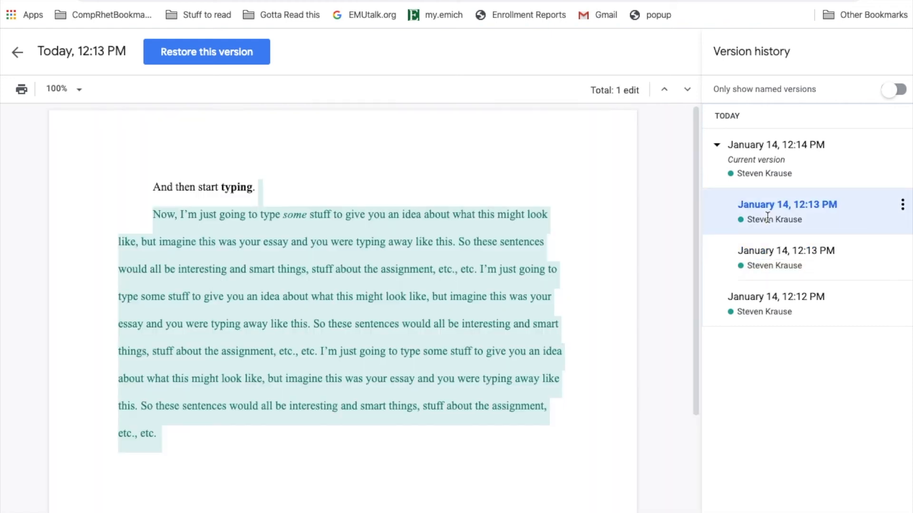
{"action": "left_click", "coordinate": [768, 164]}
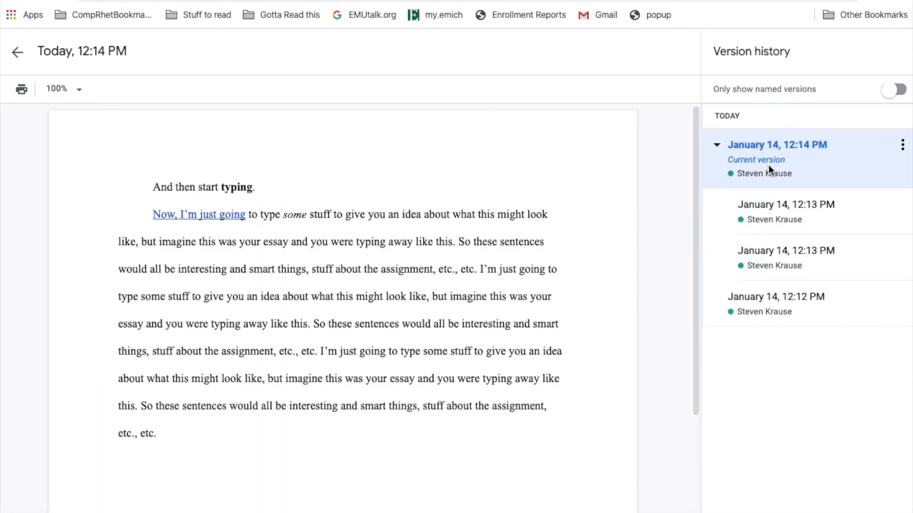
{"action": "left_click", "coordinate": [806, 202]}
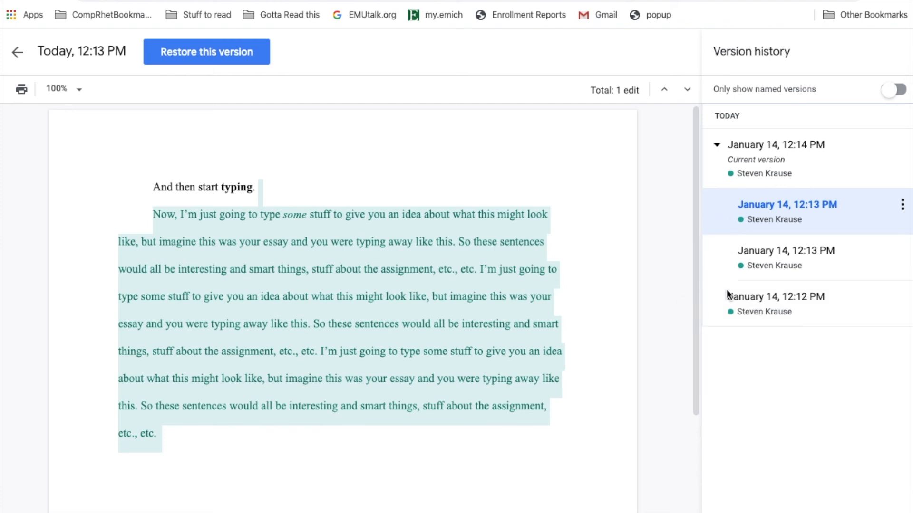
{"action": "left_click", "coordinate": [771, 269]}
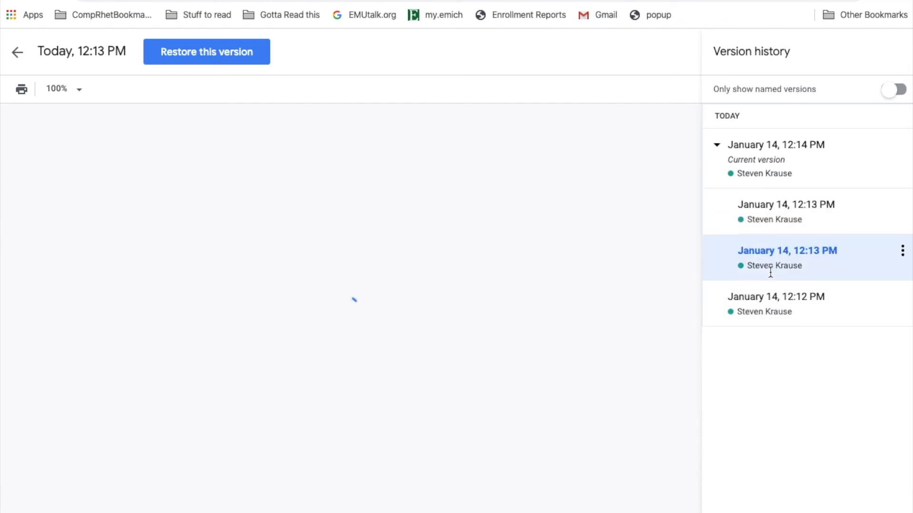
{"action": "left_click", "coordinate": [769, 304]}
{"action": "left_click", "coordinate": [766, 172]}
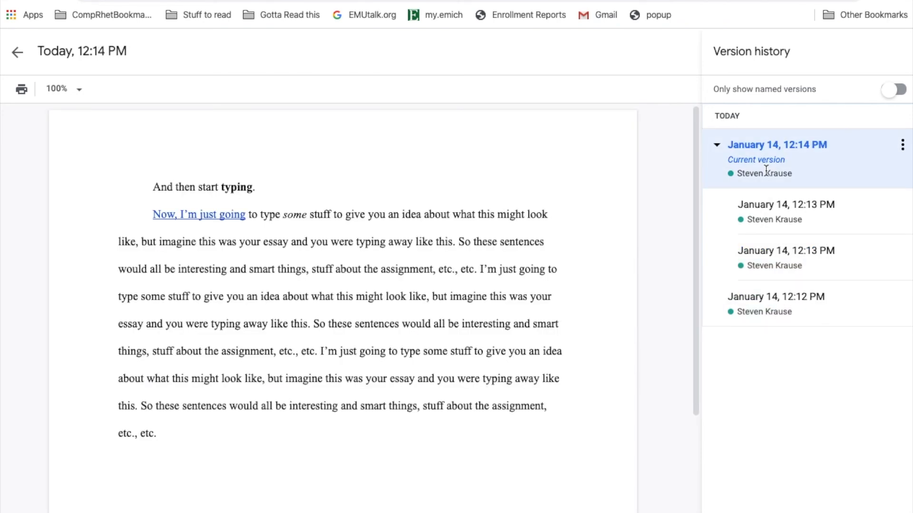